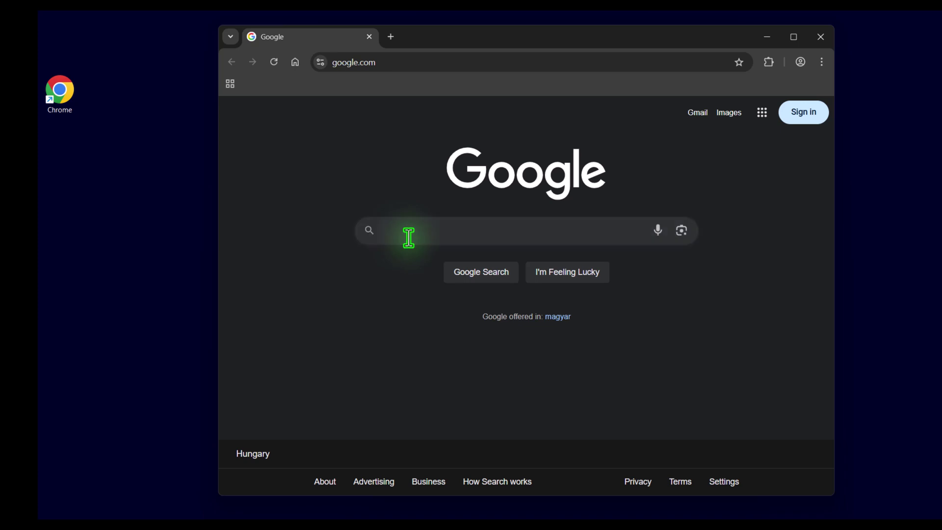
Search Google for winccoa.com and open the WinCC OA Portal result
text(wincc oa)
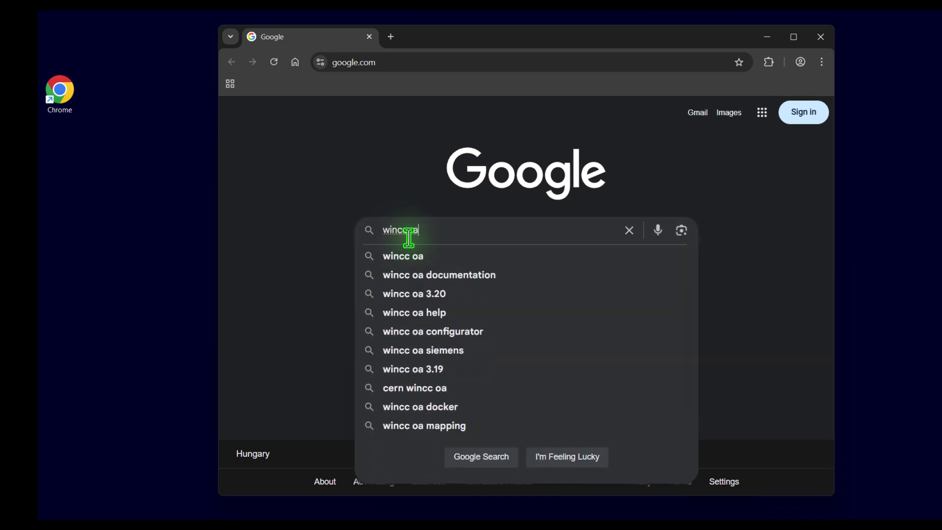
text(.com)
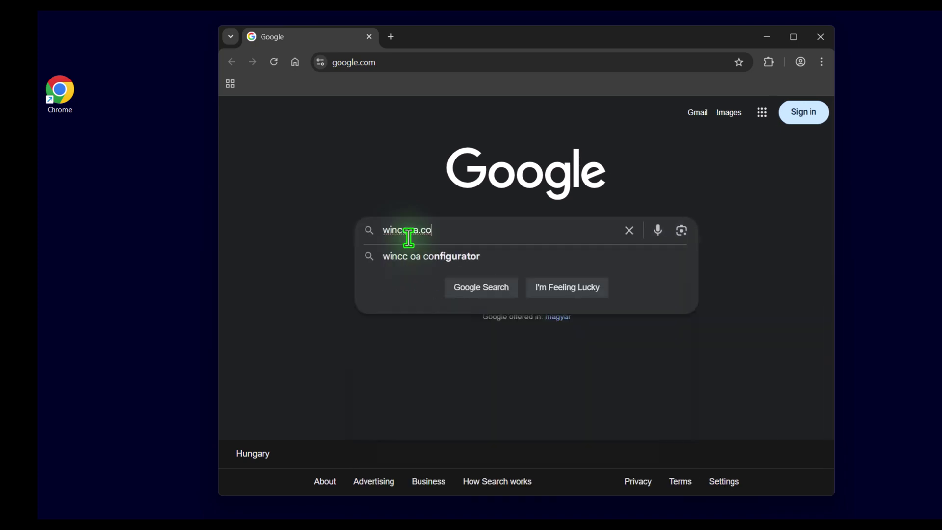
key(Return)
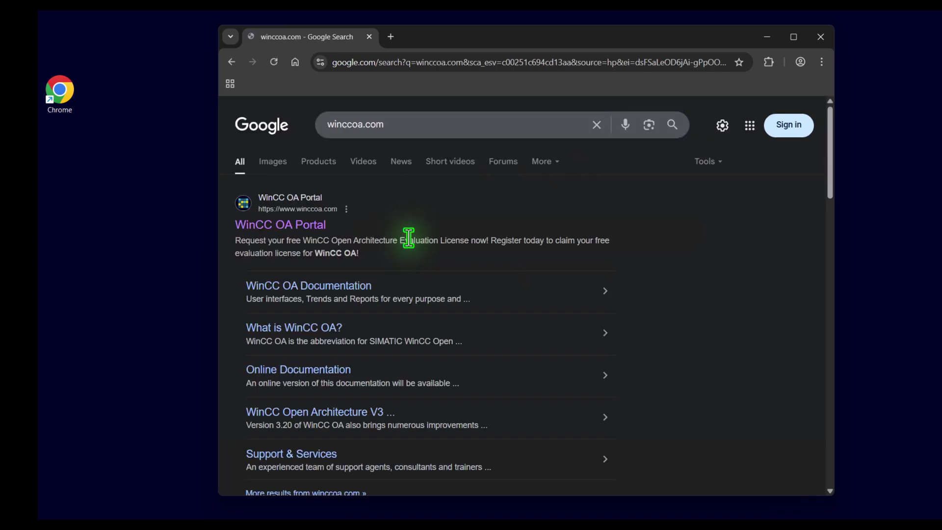
click(282, 226)
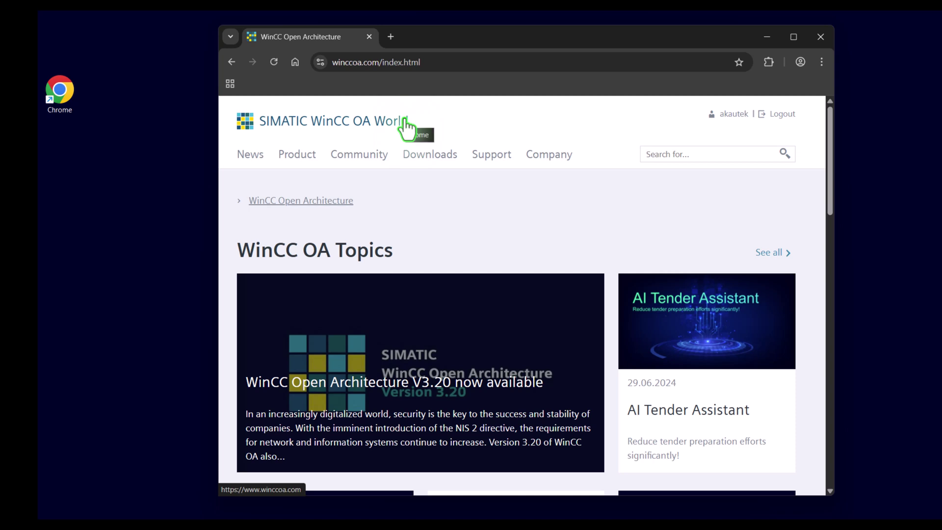
scroll(377, 232, down, 1)
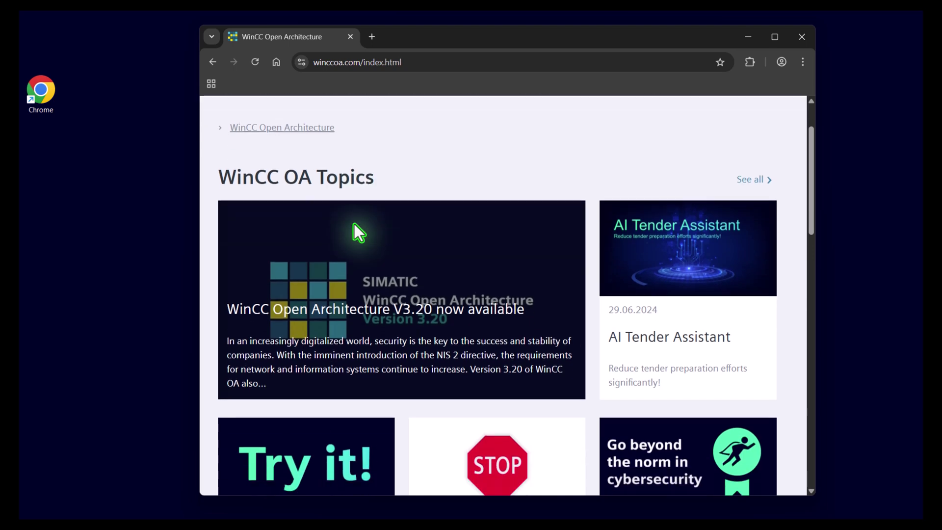
scroll(355, 228, down, 5)
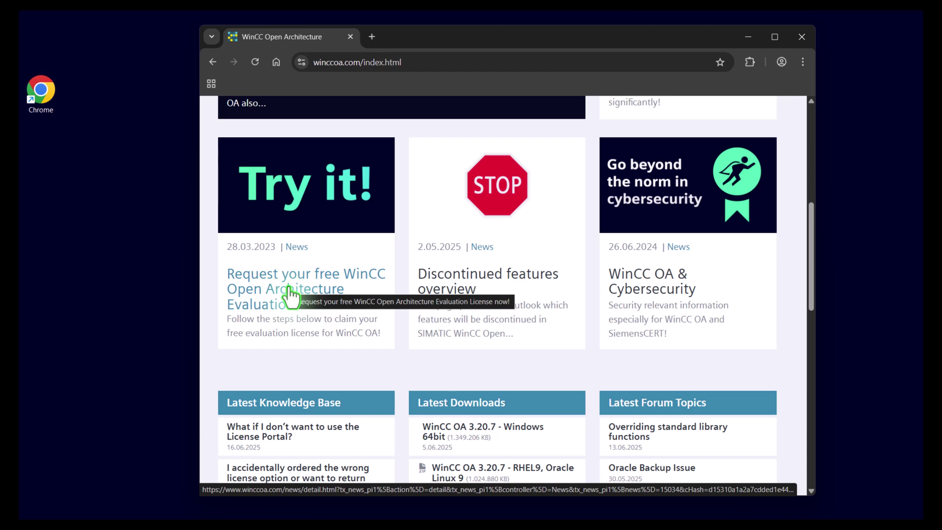
click(289, 290)
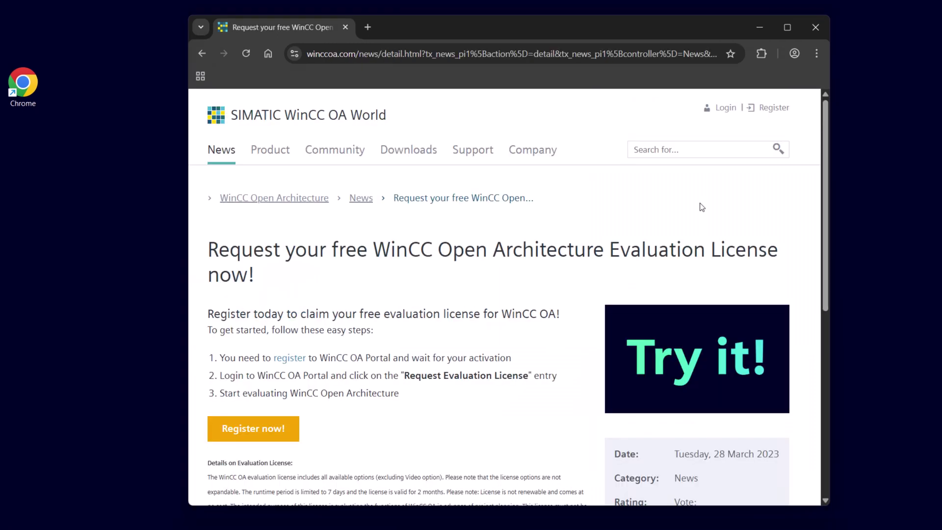
click(380, 118)
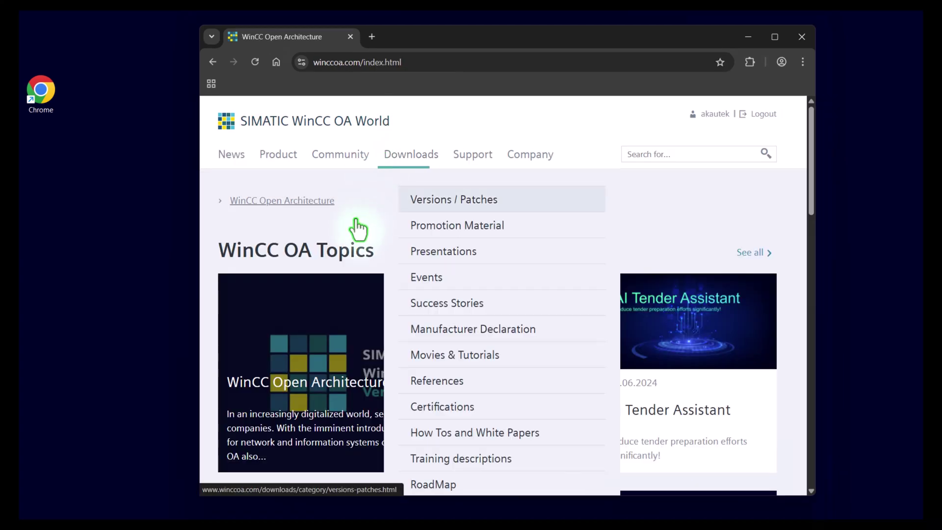
scroll(351, 223, down, 1)
scroll(355, 223, down, 6)
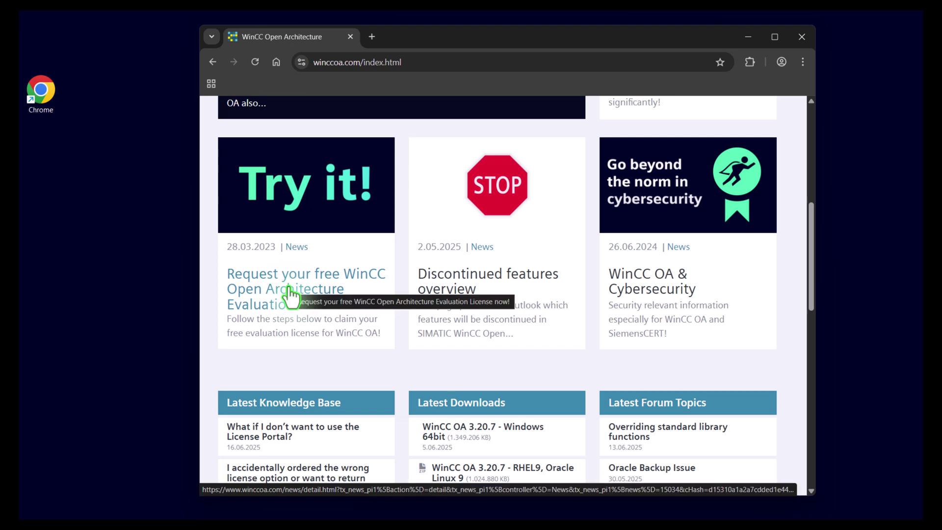
Open the 'Request your free WinCC Open Architecture Evaluation License now!' article
click(289, 291)
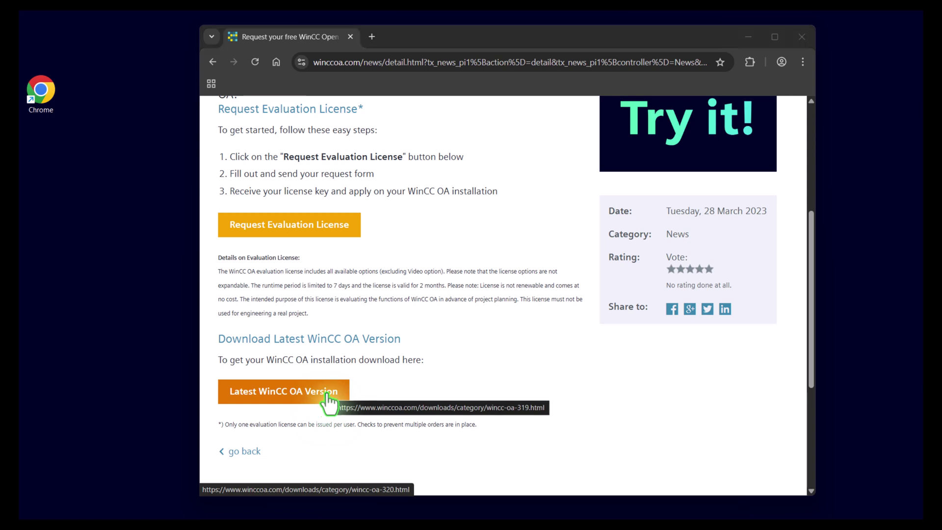
Download the WinCC OA 3.20.7 Windows 64bit EXE from the Latest WinCC OA Version page
click(326, 395)
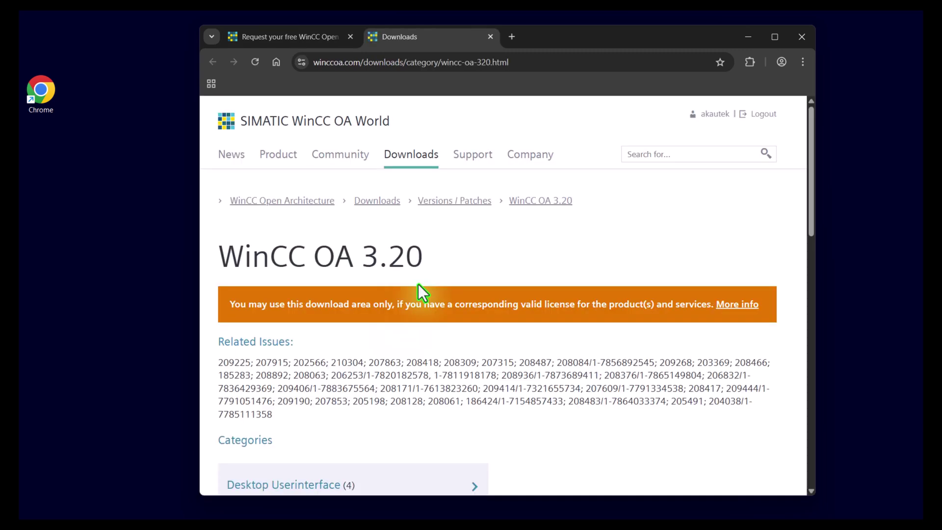
scroll(418, 284, down, 1)
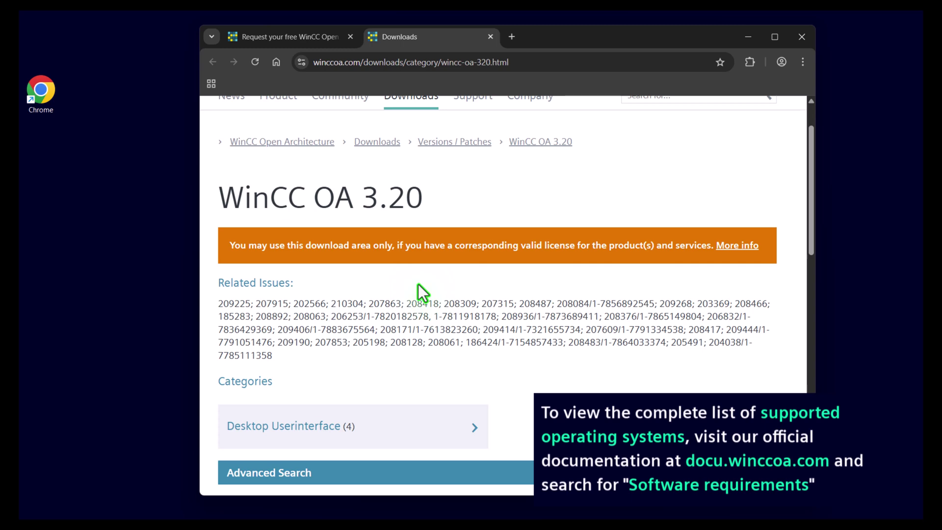
scroll(418, 283, down, 4)
scroll(418, 283, down, 1)
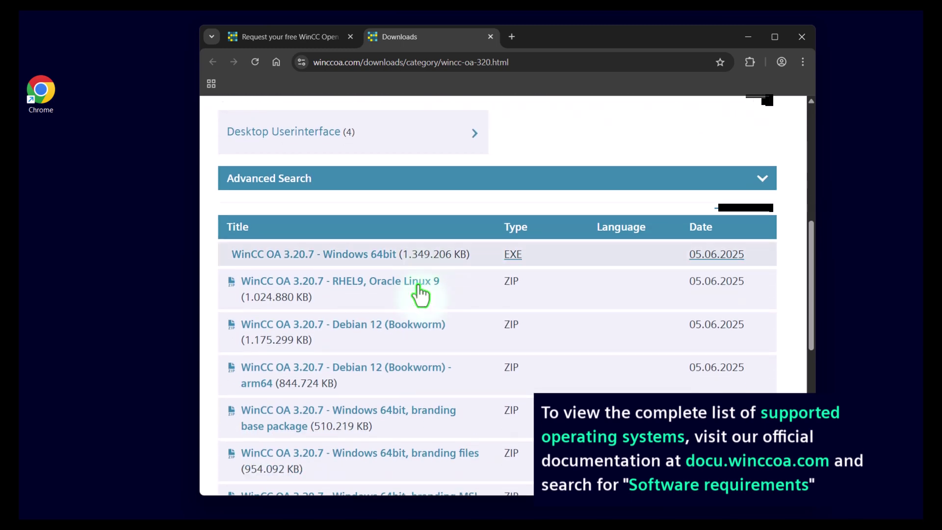
click(361, 255)
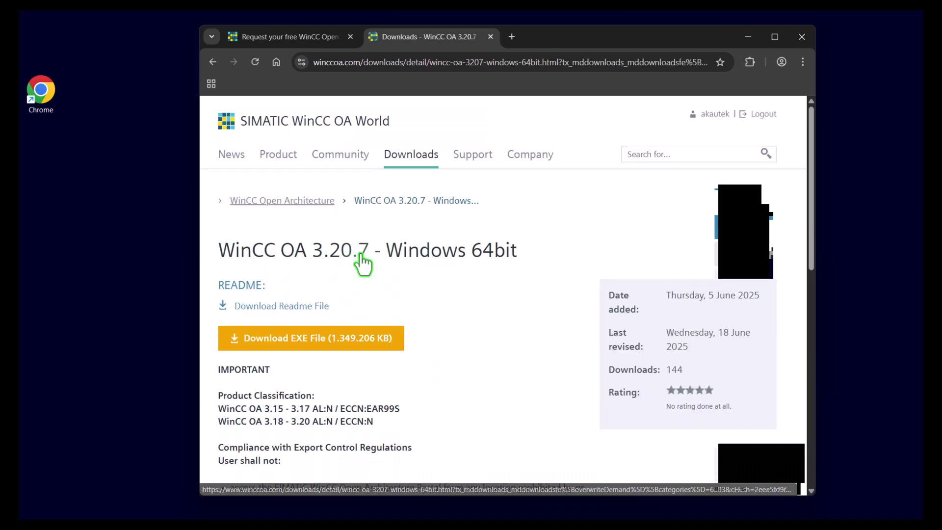
scroll(362, 260, down, 1)
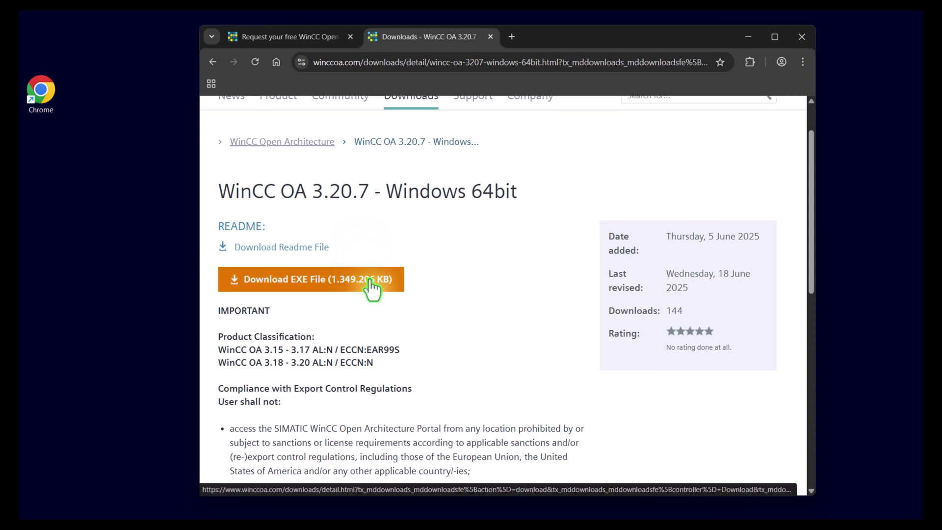
click(369, 280)
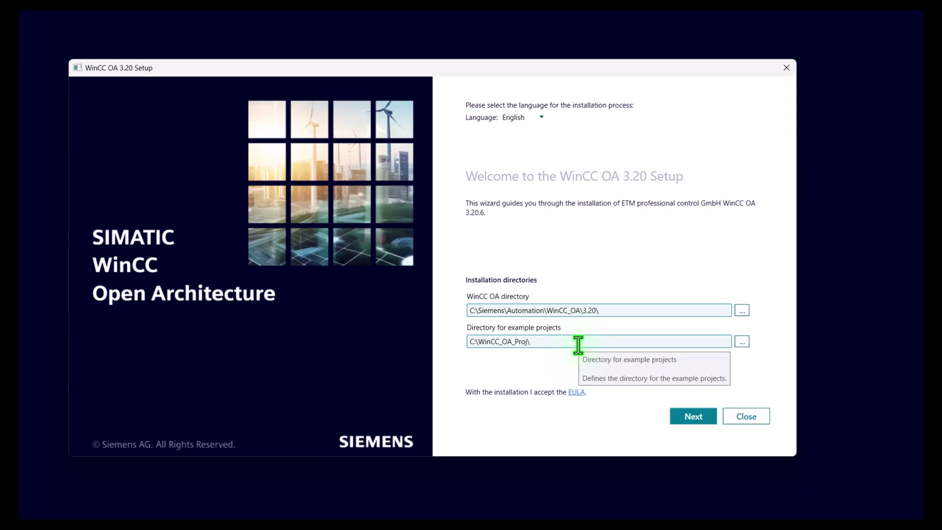
Install WinCC OA 3.20 with the All Components bundle
click(693, 420)
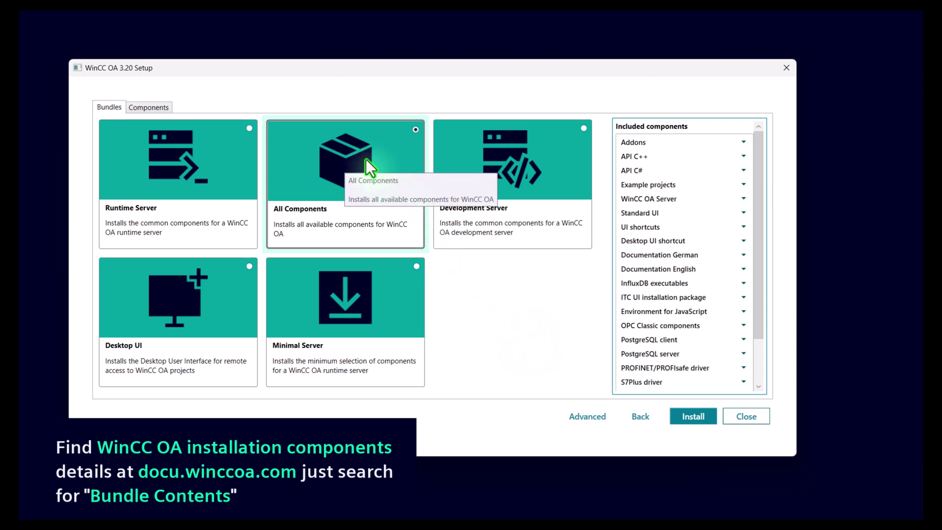
click(702, 416)
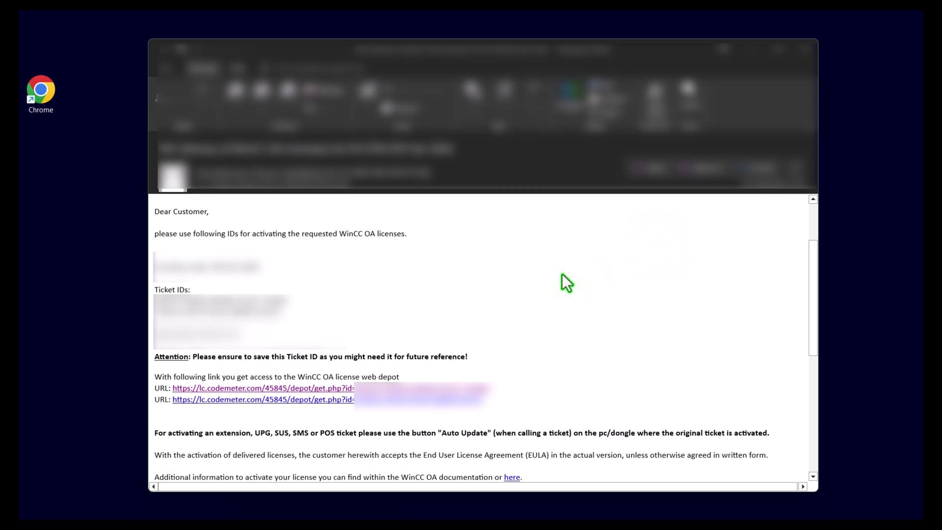
Open the WebDepot link from the email and paste the license ticket on the Home page
click(303, 390)
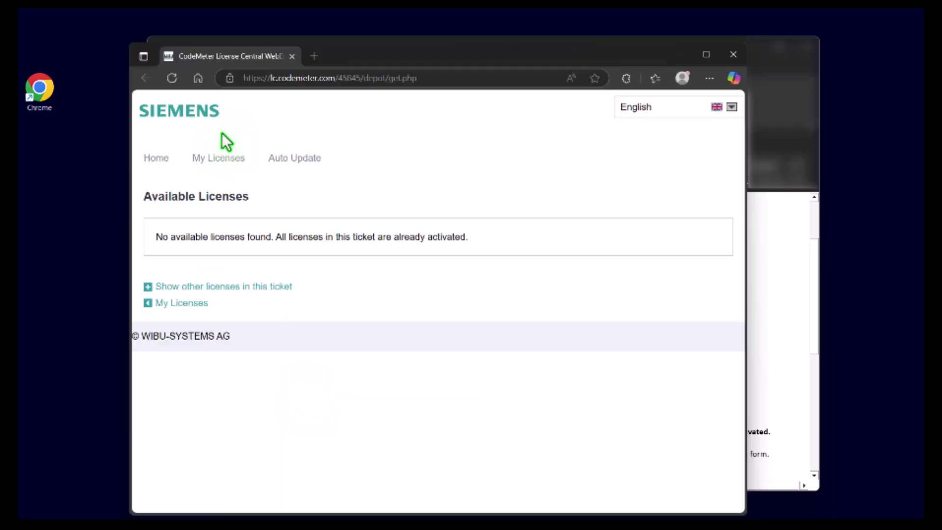
click(153, 160)
click(196, 306)
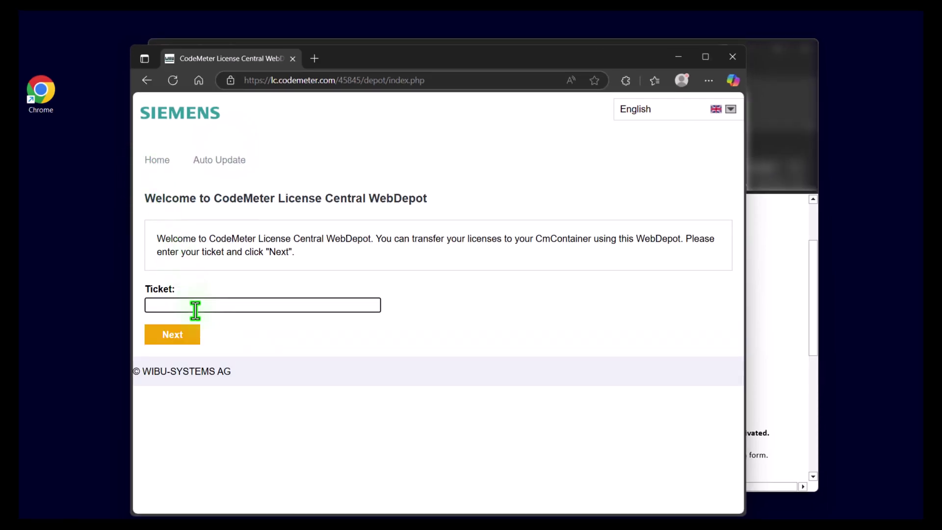
right_click(197, 308)
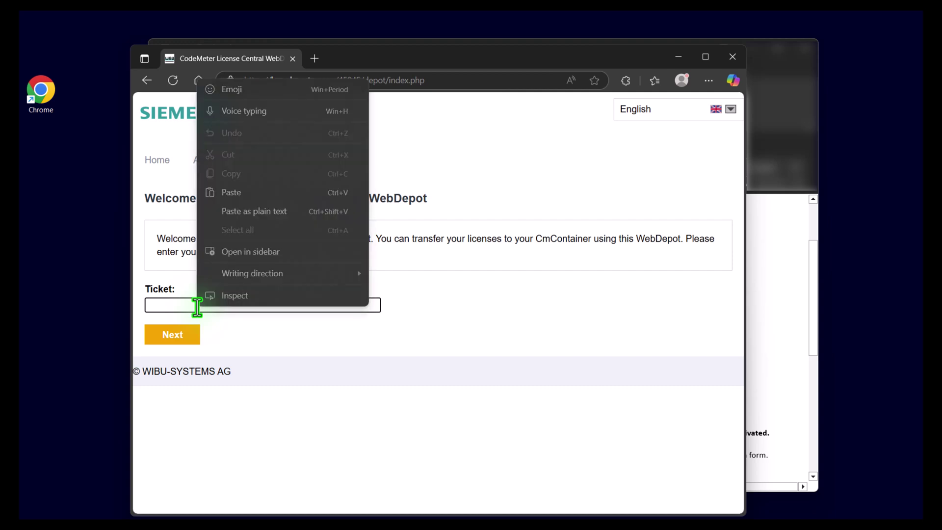
click(176, 303)
key(ctrl+v)
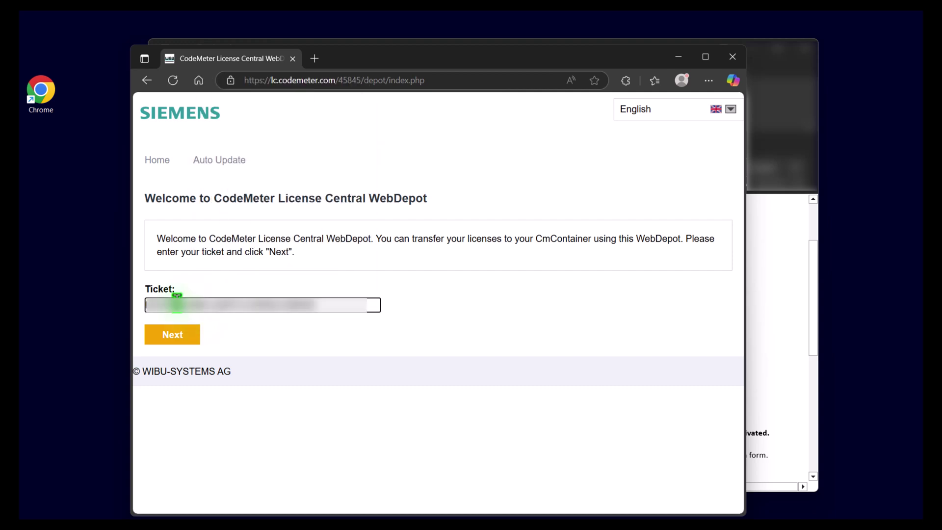
click(180, 338)
Activate the WinCC OA Evaluation License (3.20) and transfer it to this computer as CmActLicense
click(180, 337)
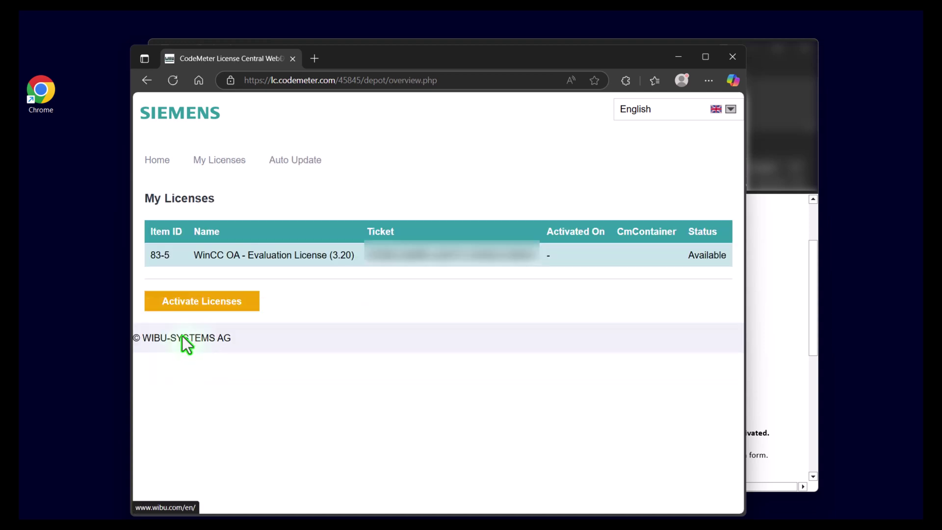
click(215, 309)
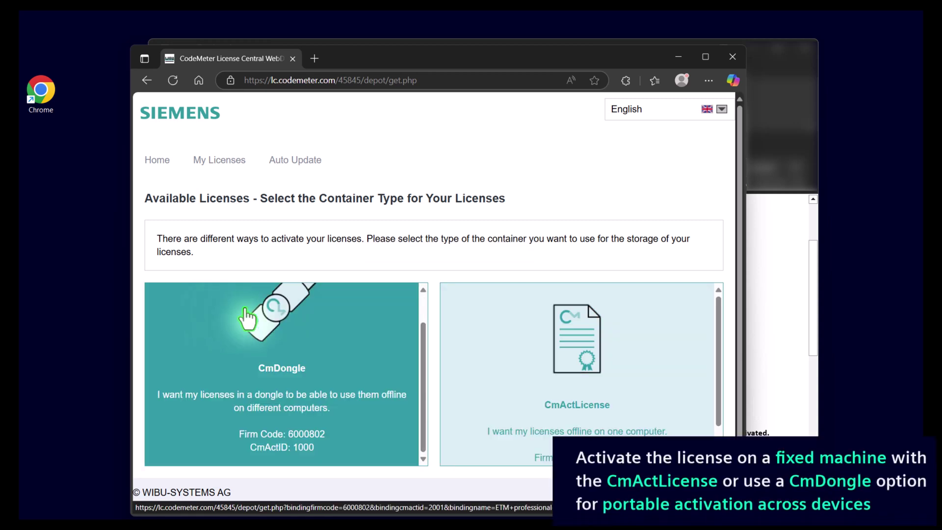
click(570, 362)
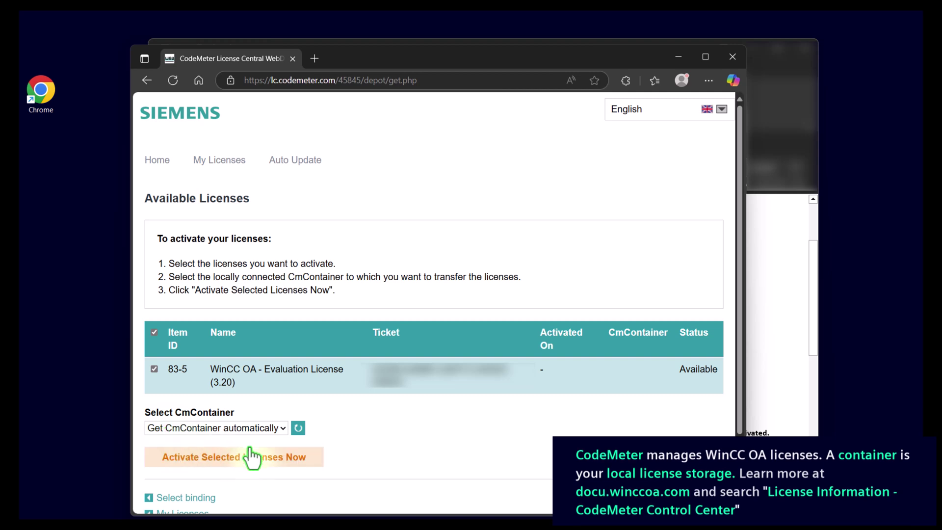
click(314, 460)
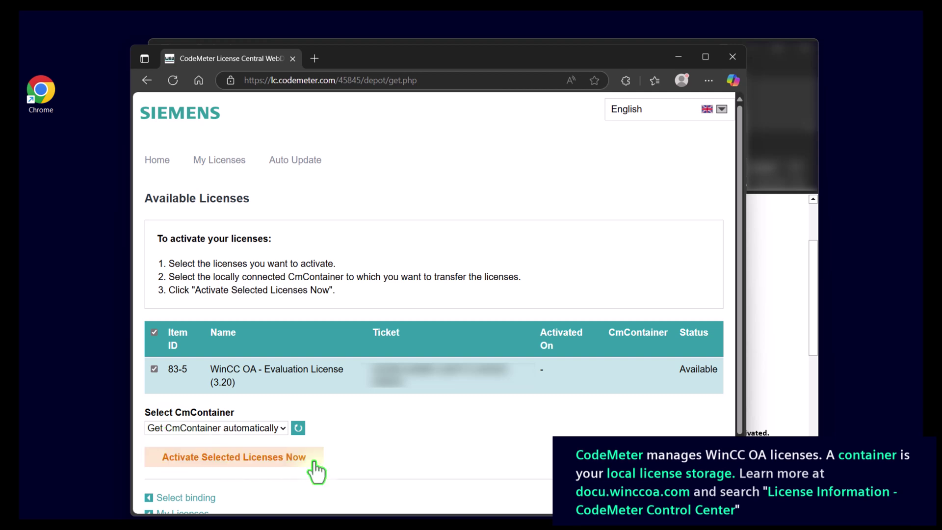
click(314, 462)
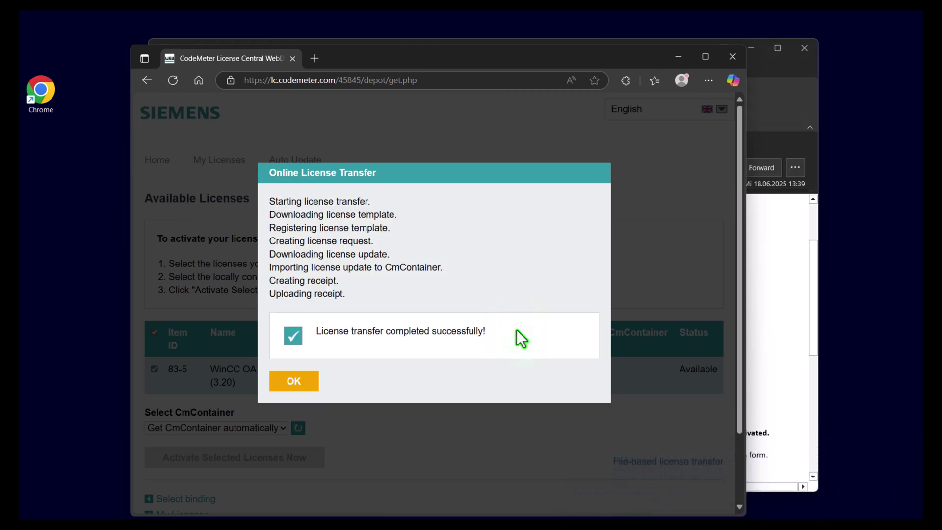
Confirm the transfer, launch Project Administration, and view the license information expiring 2025.07.18
click(299, 383)
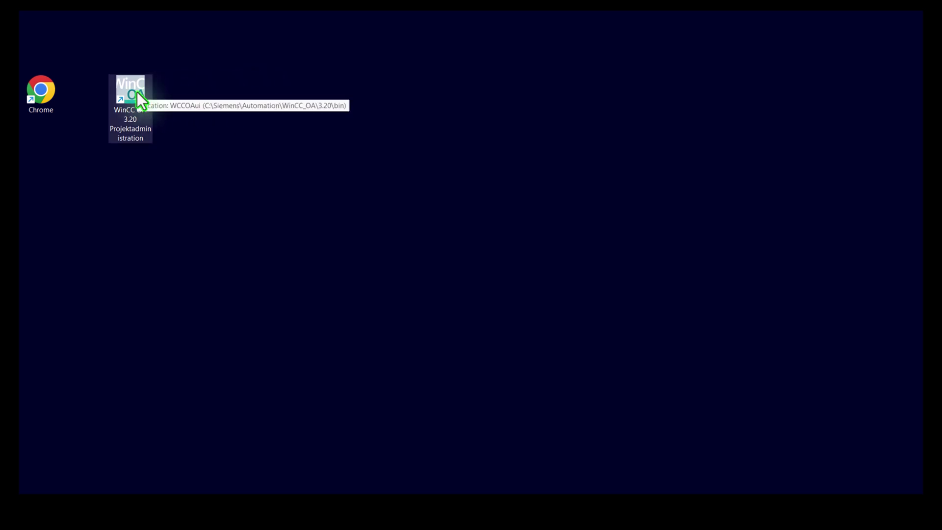
double_click(137, 92)
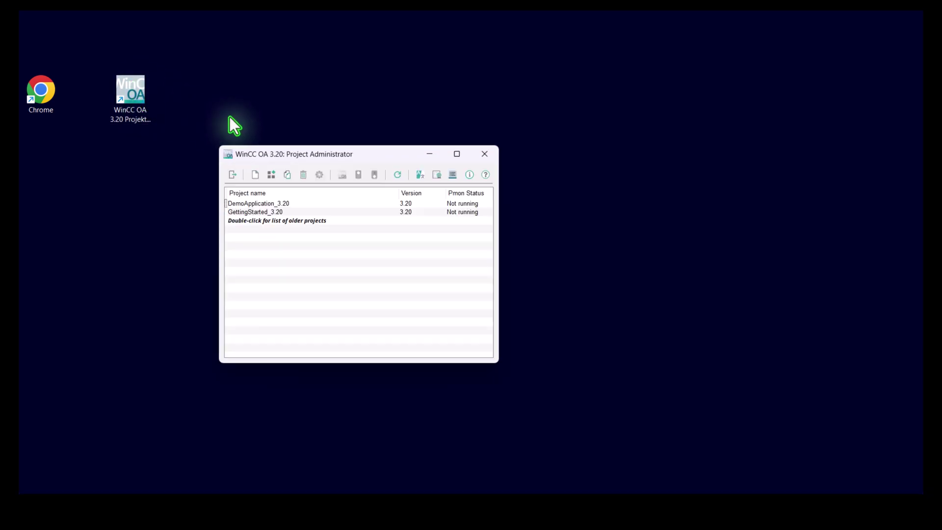
click(437, 176)
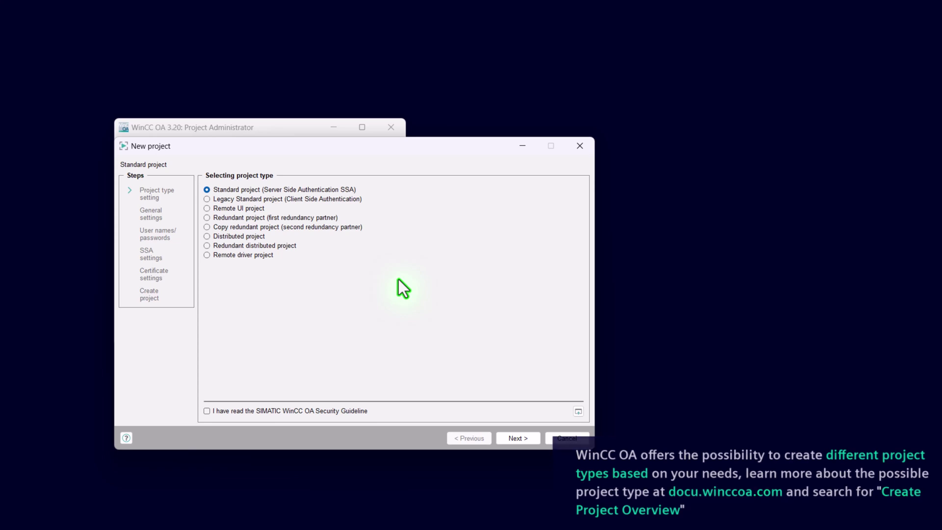
Choose Legacy Standard project (Client Side Authentication) and continue to General settings
click(251, 200)
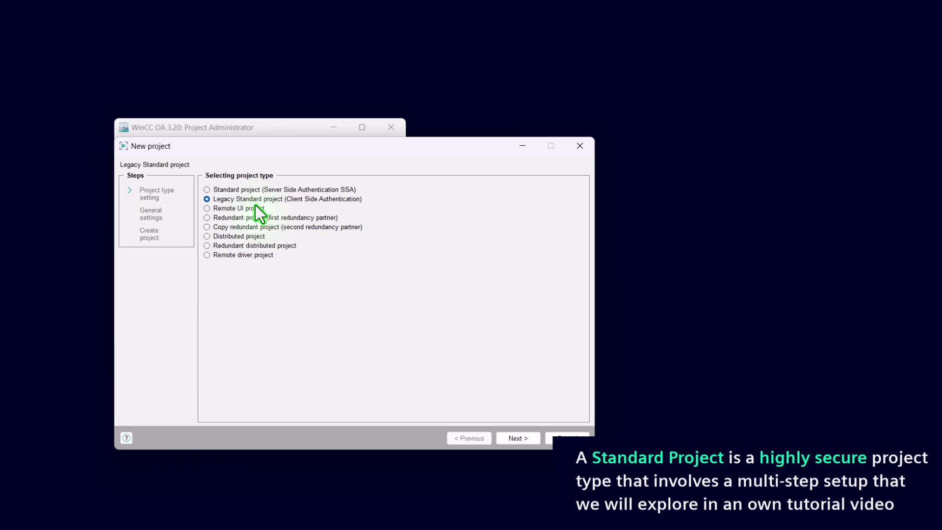
click(512, 440)
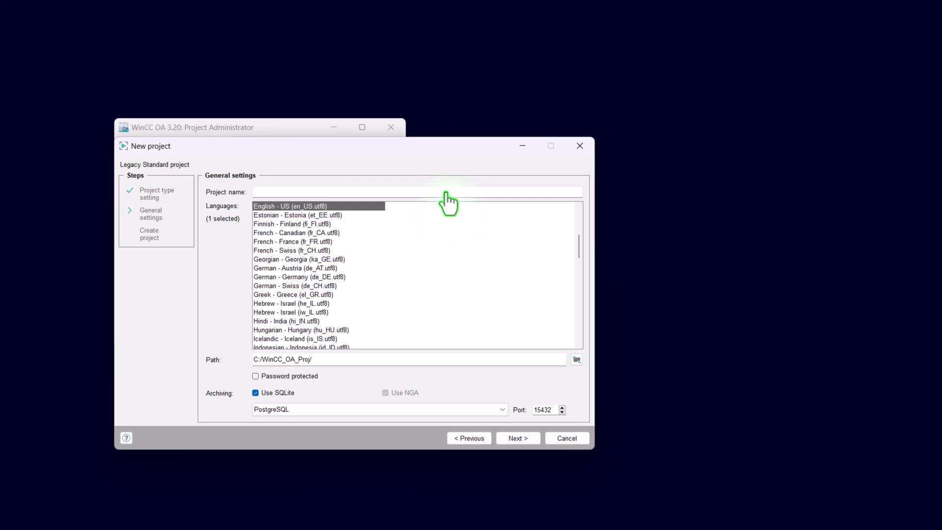
Enter basic_training as the project name
text(basic_training)
click(446, 192)
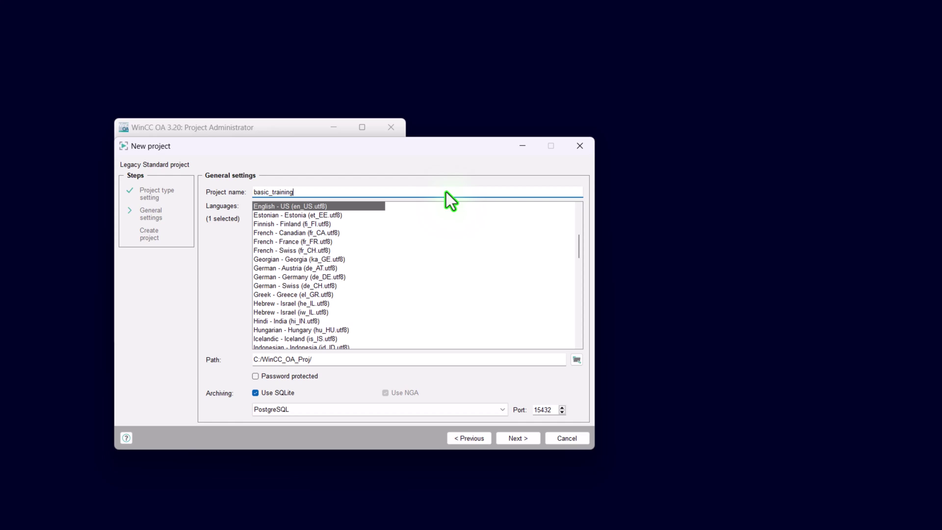
Select German - Austria (de_AT.utf8) in the Languages list, making two languages
click(303, 270)
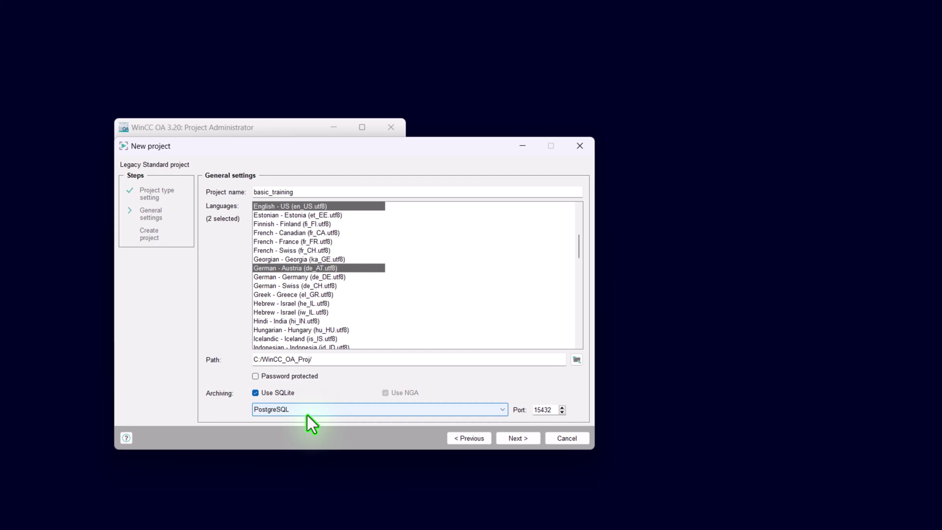
Advance to the basic_training summary page and review the icon theme information
click(519, 439)
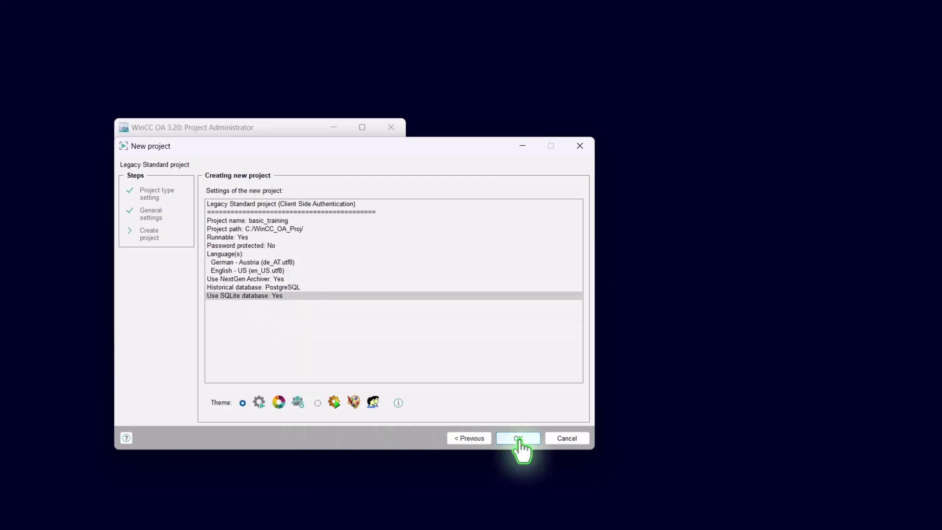
click(520, 439)
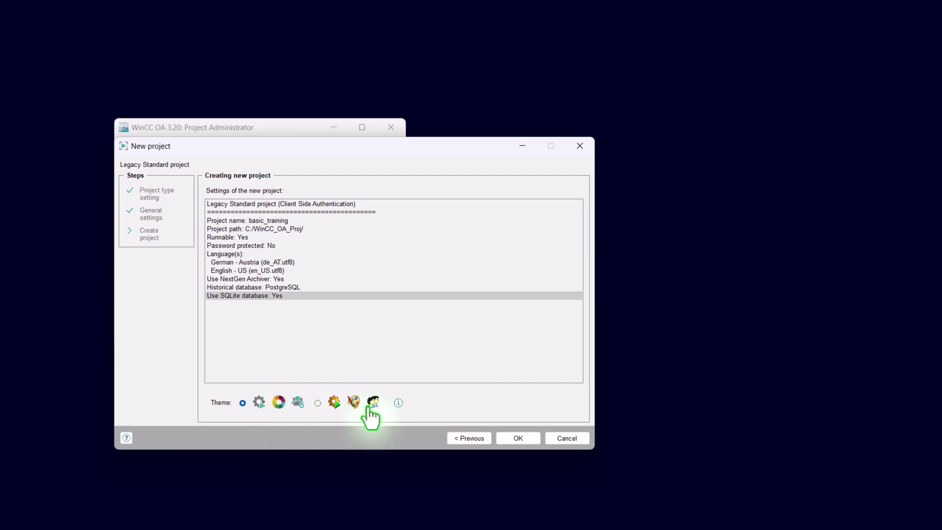
click(399, 403)
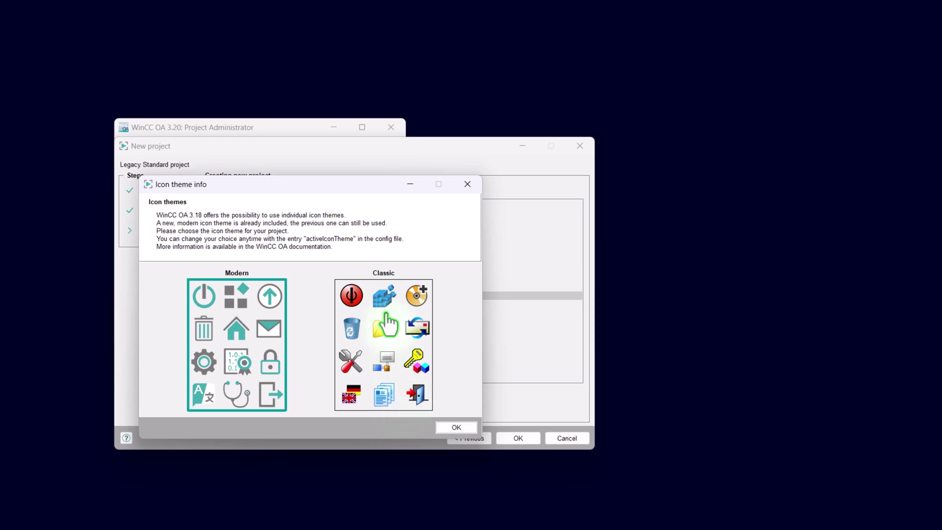
click(457, 428)
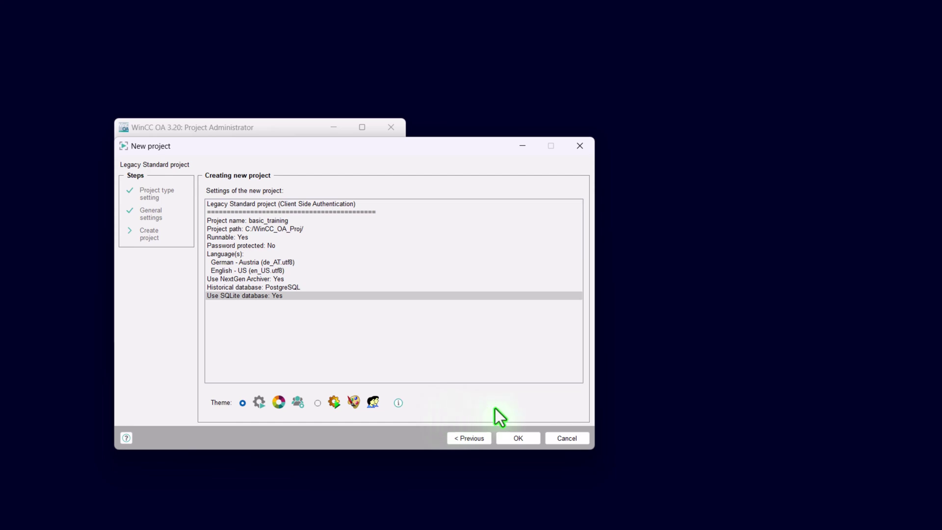
Confirm the summarized settings to create basic_training, declining a root password
click(519, 438)
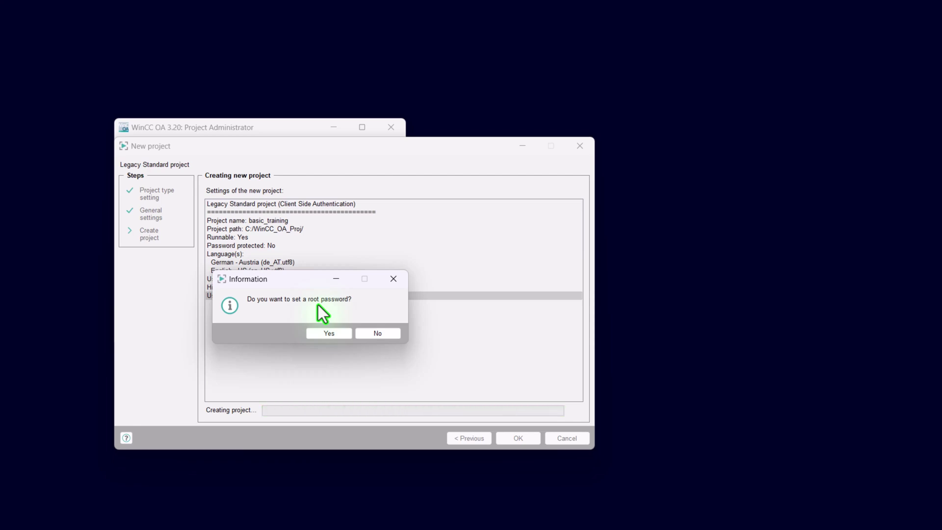
click(377, 334)
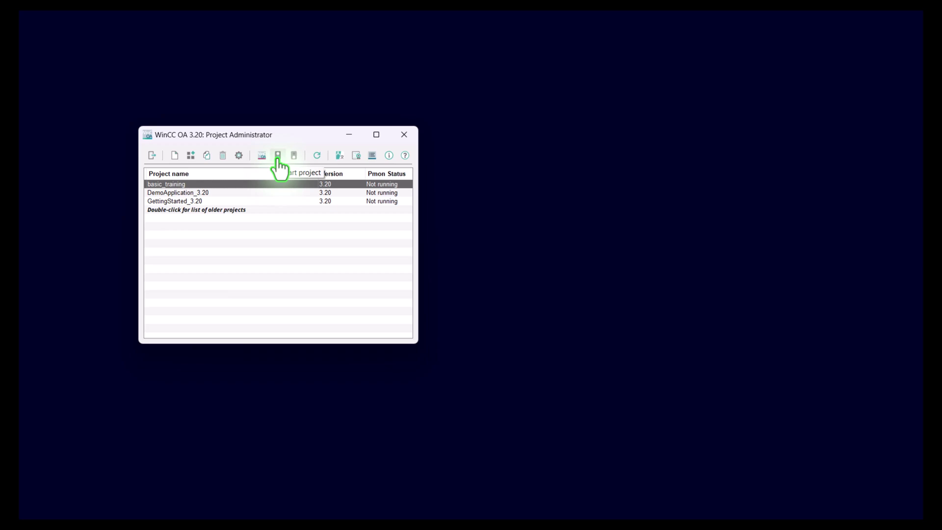
Start basic_training from the project list
click(277, 156)
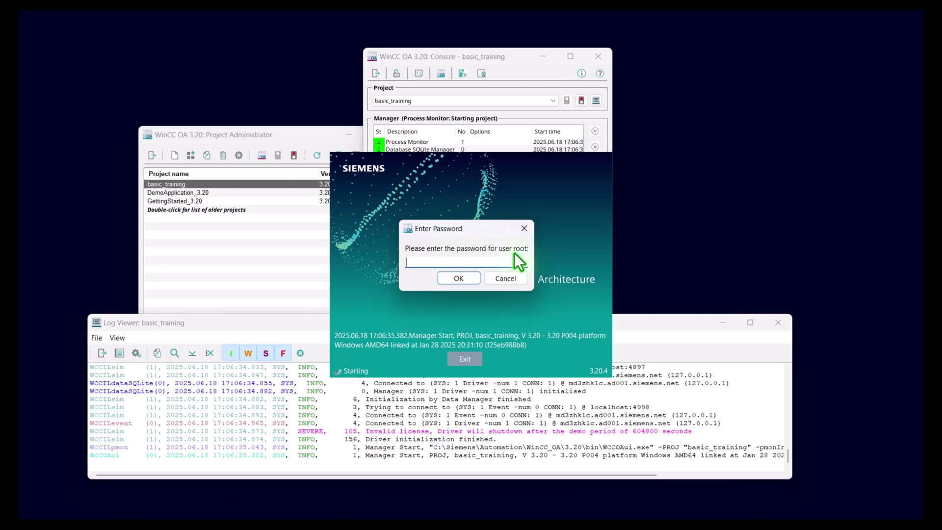
Log in as root with an empty password so basic_training finishes starting
click(451, 264)
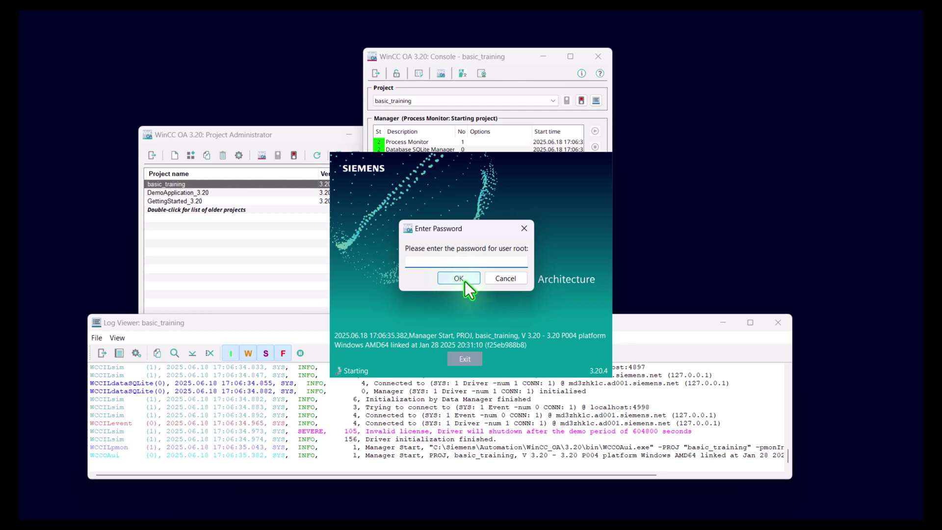
click(464, 280)
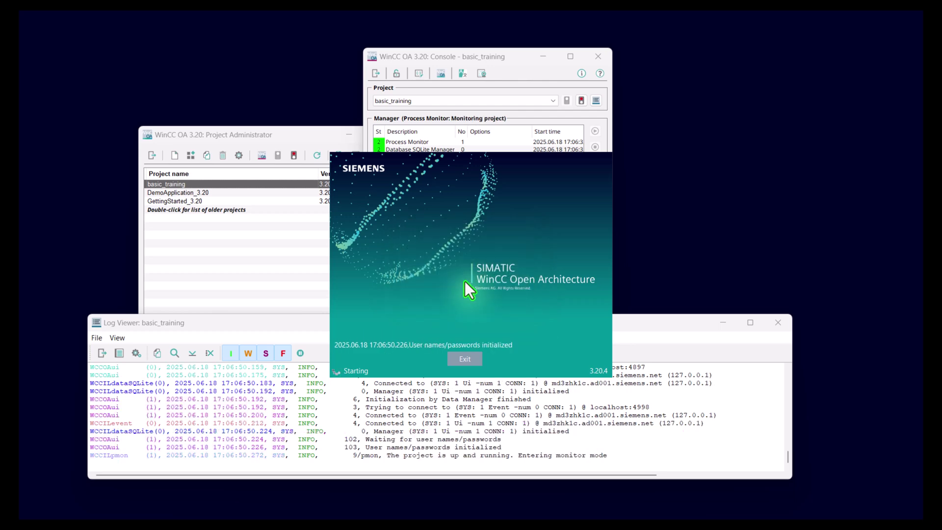